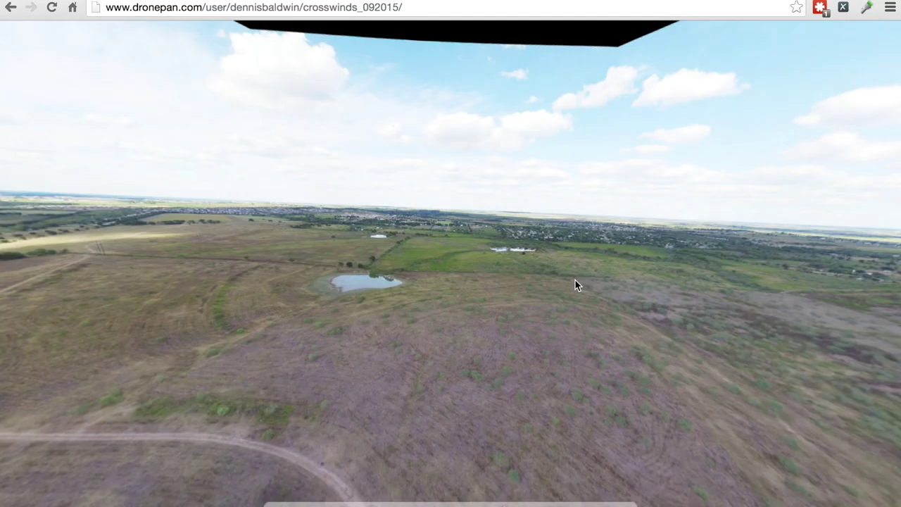
- Play the DronePan panorama, tilt the view upward, switch scenes and rotate the view right
{"action": "left_click", "coordinate": [521, 304]}
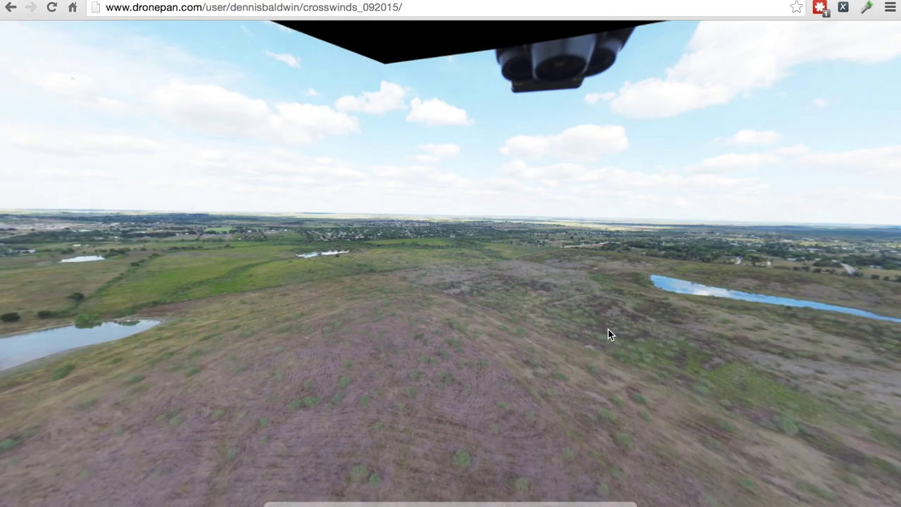
{"action": "left_click_drag", "start_coordinate": [608, 331], "coordinate": [561, 133]}
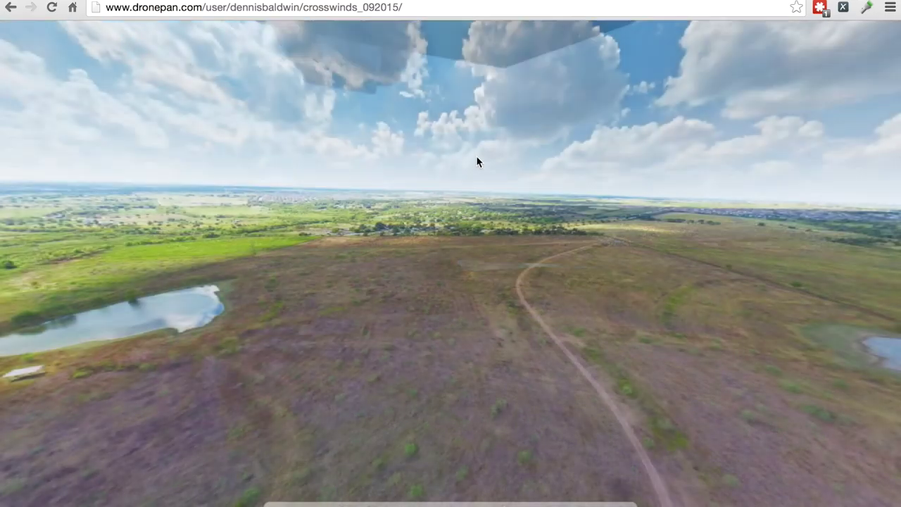
{"action": "left_click", "coordinate": [496, 163]}
{"action": "left_click_drag", "start_coordinate": [497, 163], "coordinate": [622, 380]}
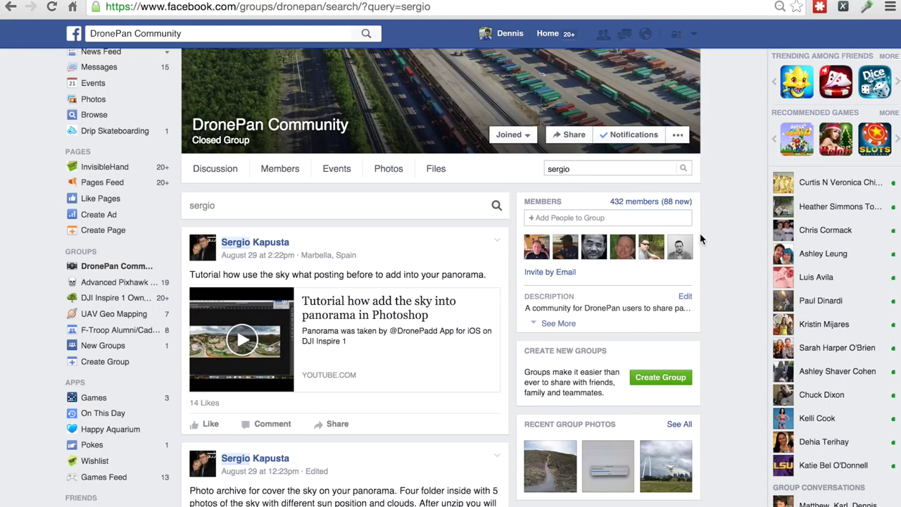
- Scroll the DronePan Community results down to the post with the sky.zip archive link
{"action": "scroll", "coordinate": [401, 255], "scroll_direction": "down", "scroll_amount": 1}
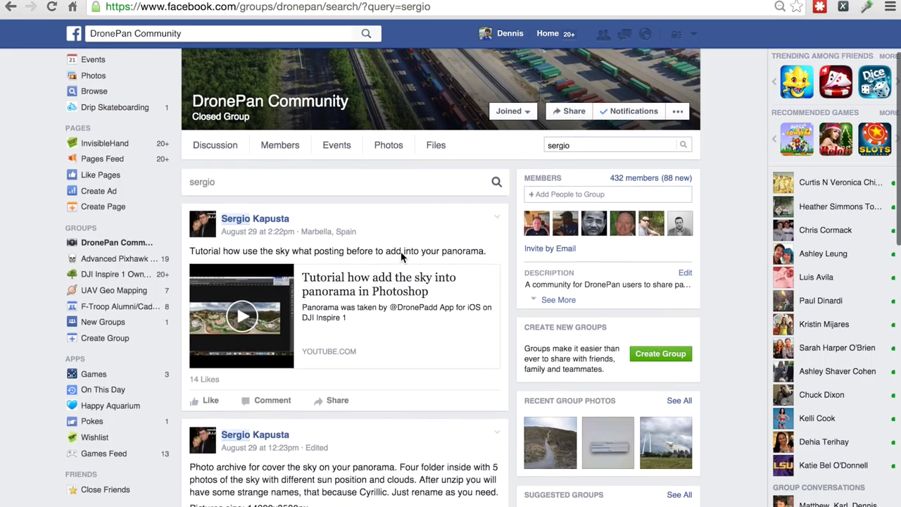
{"action": "scroll", "coordinate": [401, 255], "scroll_direction": "up", "scroll_amount": 1}
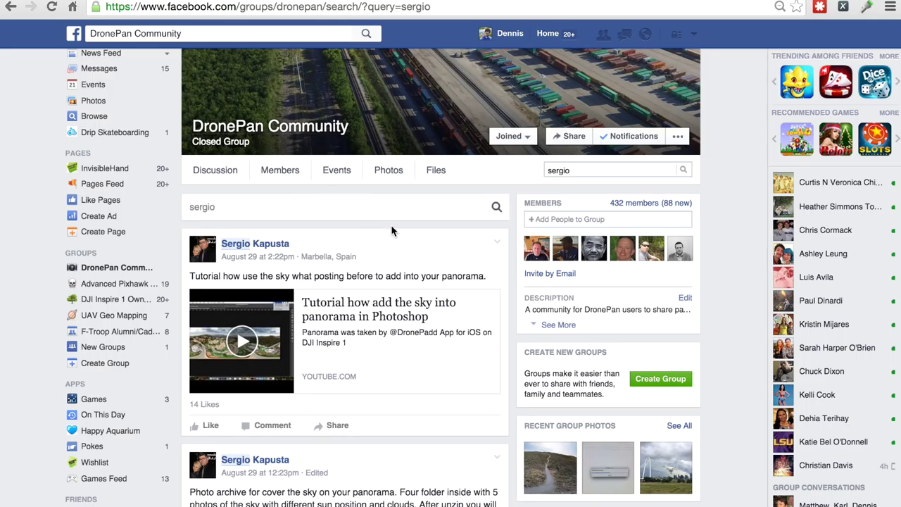
{"action": "scroll", "coordinate": [393, 230], "scroll_direction": "down", "scroll_amount": 1}
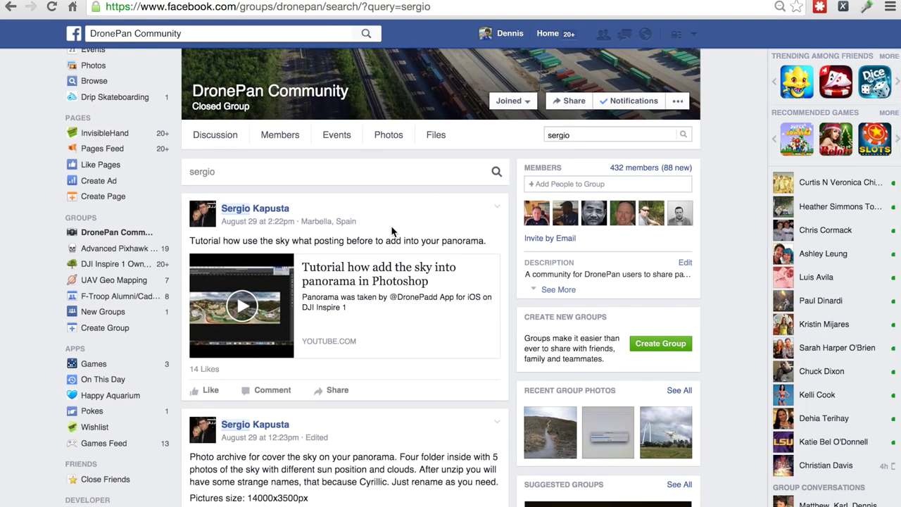
{"action": "scroll", "coordinate": [391, 229], "scroll_direction": "down", "scroll_amount": 1}
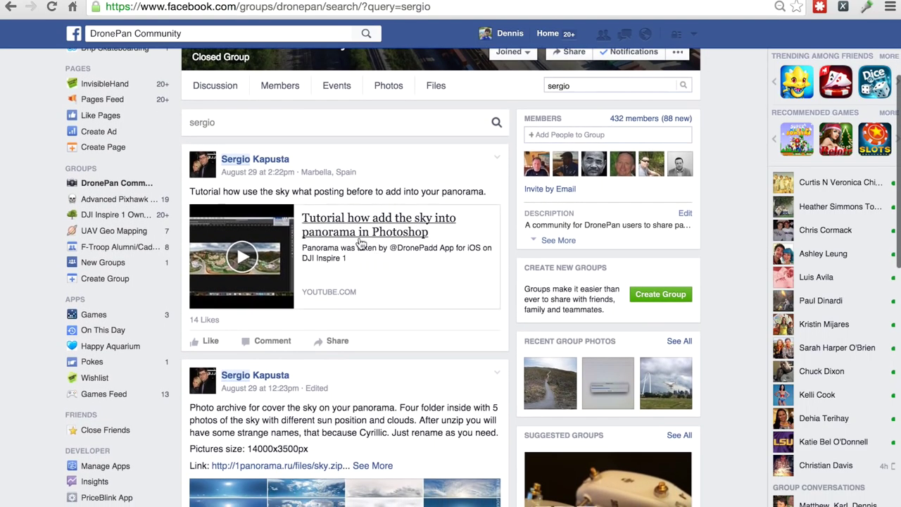
{"action": "scroll", "coordinate": [400, 252], "scroll_direction": "down", "scroll_amount": 1}
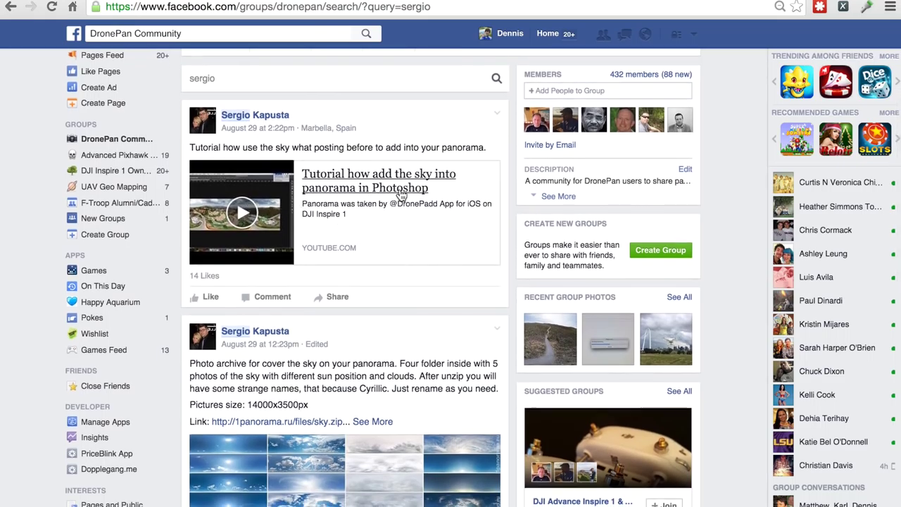
{"action": "scroll", "coordinate": [399, 196], "scroll_direction": "down", "scroll_amount": 1}
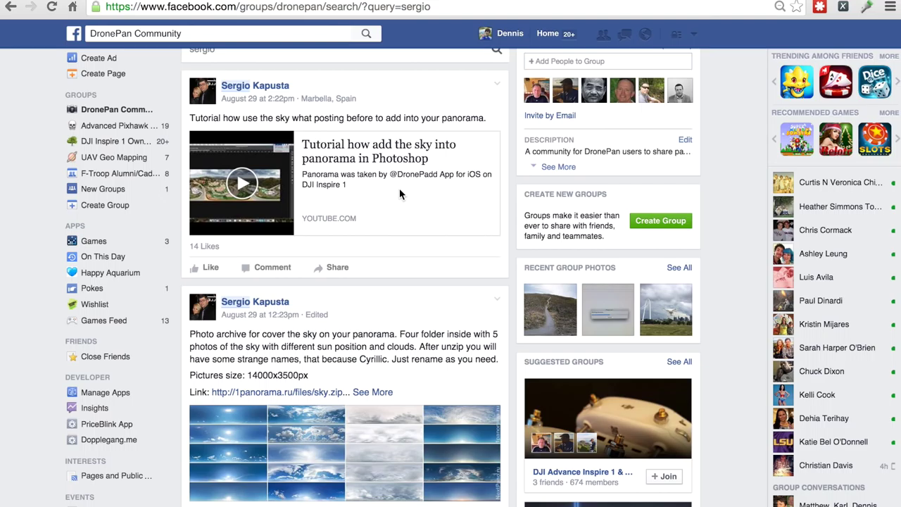
{"action": "scroll", "coordinate": [399, 194], "scroll_direction": "down", "scroll_amount": 1}
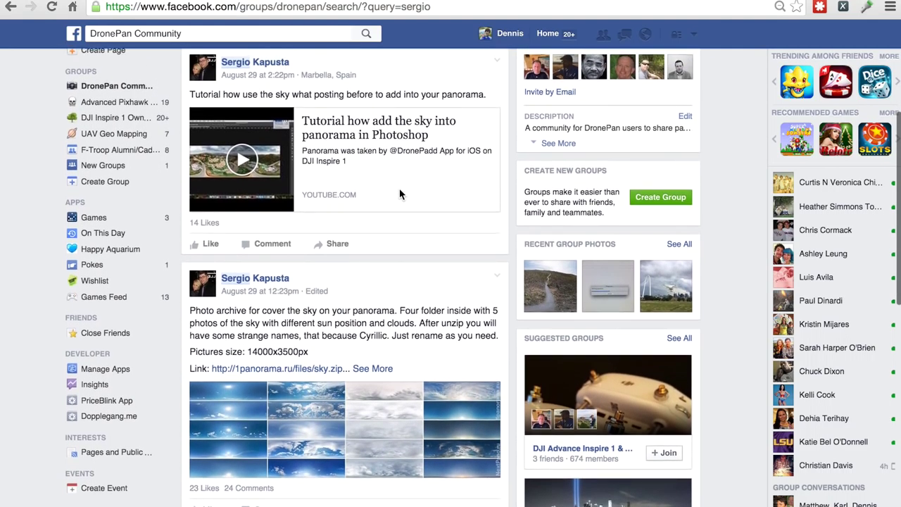
{"action": "scroll", "coordinate": [399, 195], "scroll_direction": "down", "scroll_amount": 1}
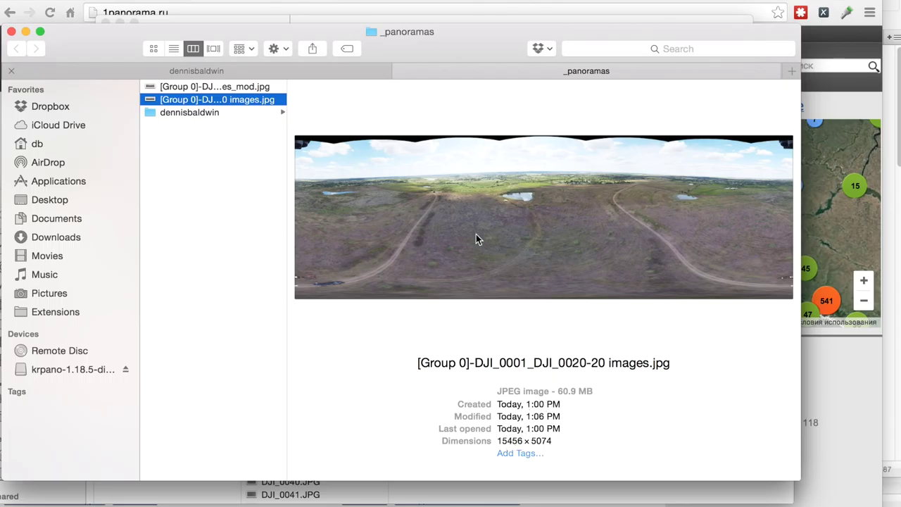
- Open '[Group 0]-DJI_0001_DJI_0020-20 images.jpg' in GIMP via Open With
{"action": "right_click", "coordinate": [214, 103]}
{"action": "mouse_move", "coordinate": [257, 124]}
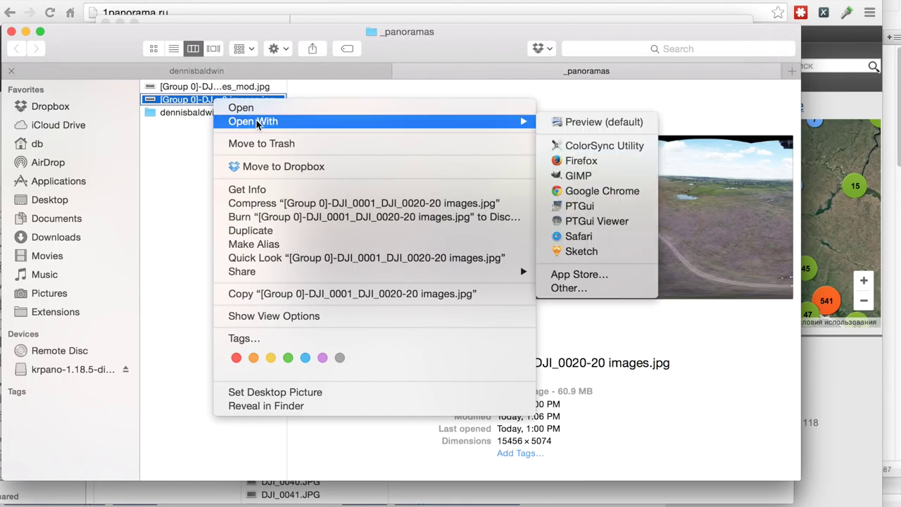
{"action": "left_click", "coordinate": [550, 173]}
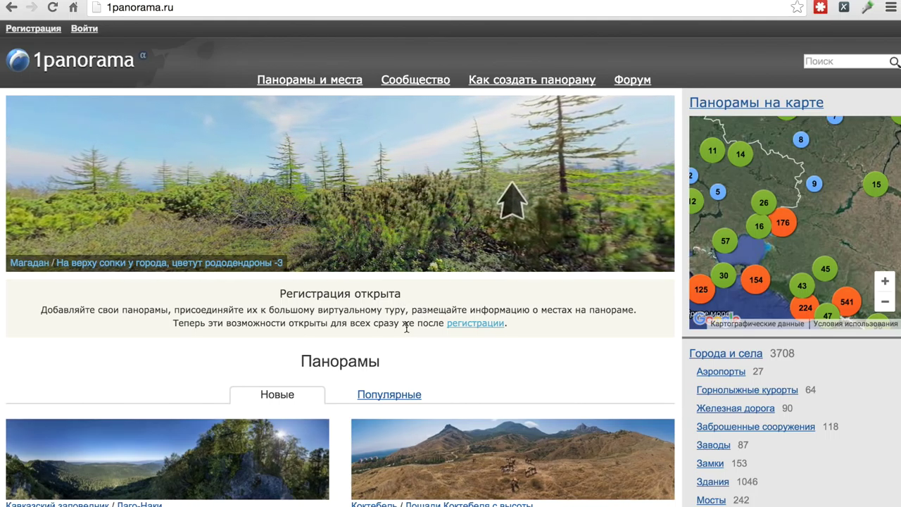
{"action": "left_click", "coordinate": [210, 7]}
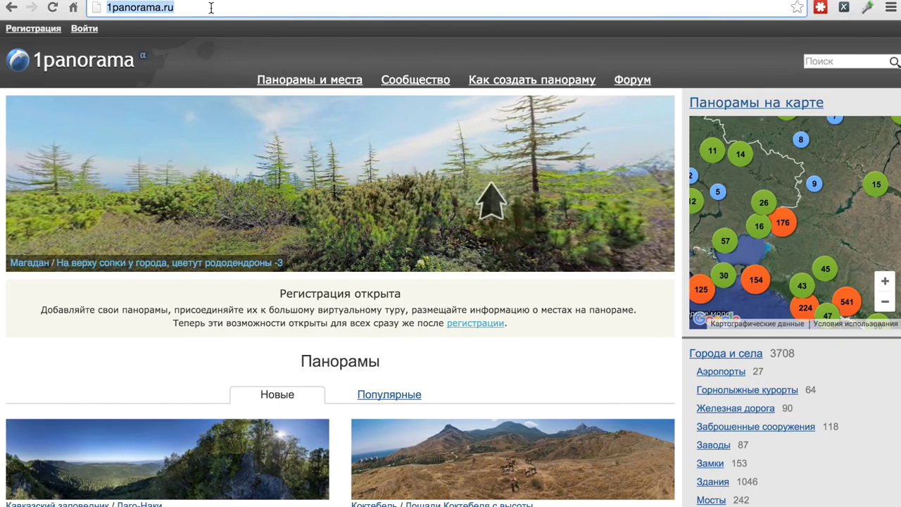
{"action": "type", "text": "http://1panorama.ru/files/sky.zip"}
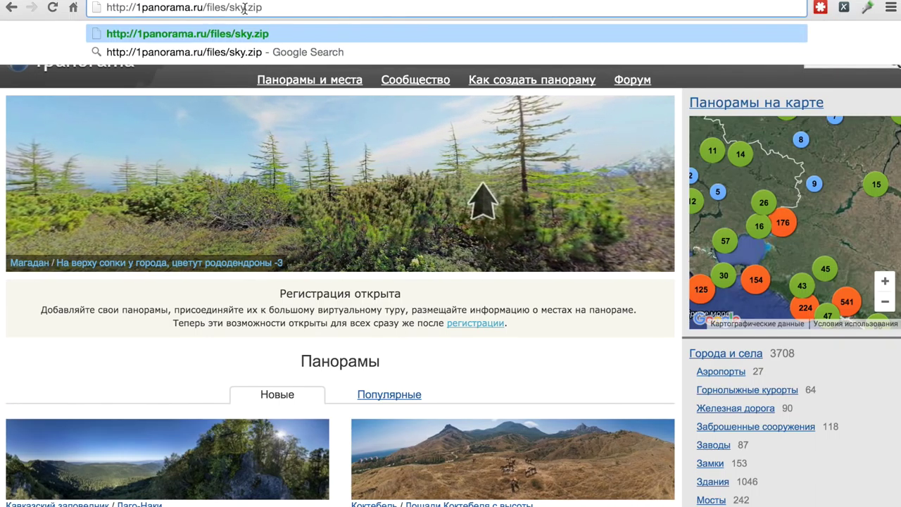
{"action": "key", "text": "Return"}
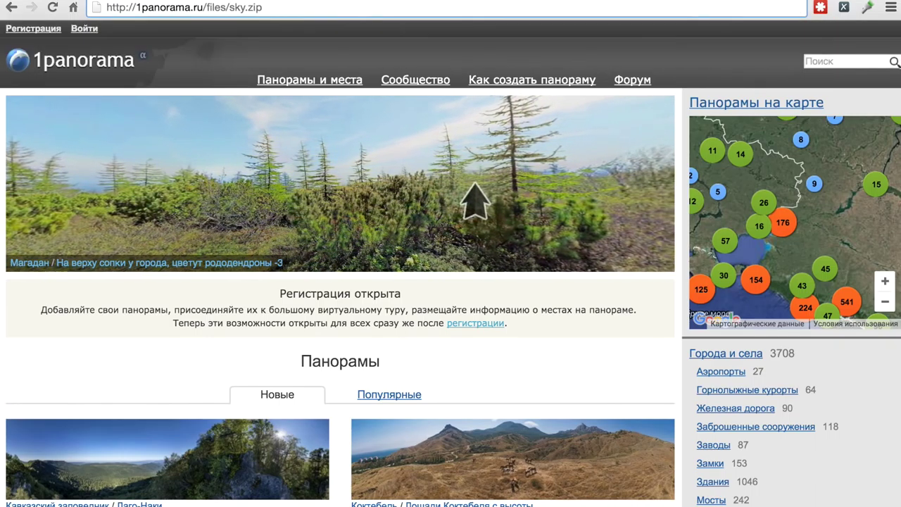
{"action": "left_click", "coordinate": [247, 7]}
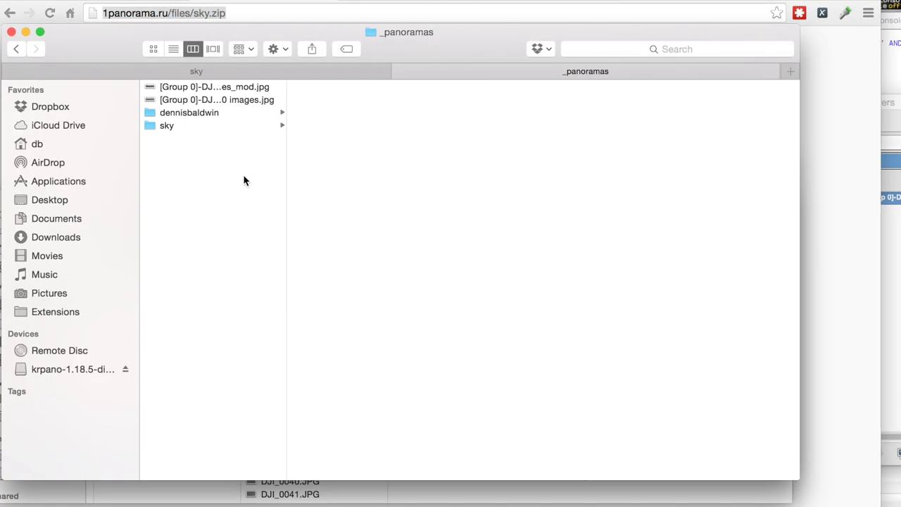
- Browse to the sky folder's second subfolder and open 02.jpg in GIMP
{"action": "left_click", "coordinate": [187, 127]}
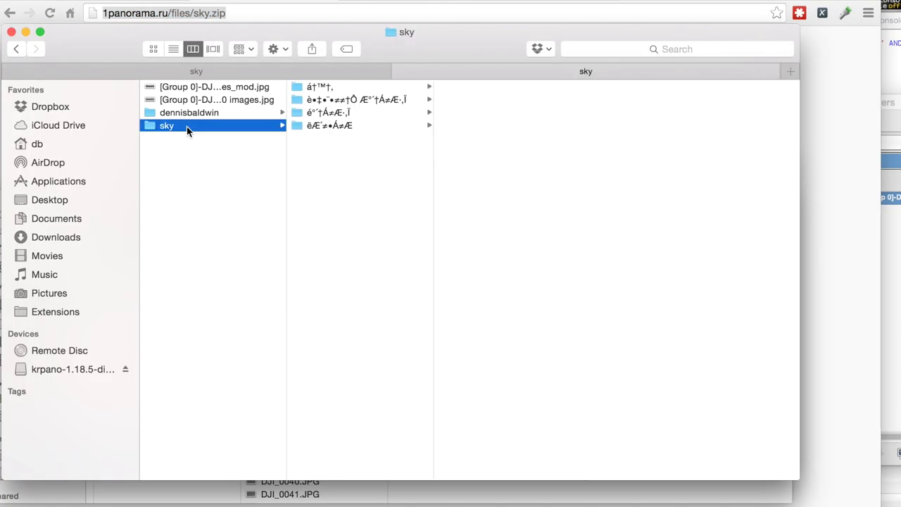
{"action": "left_click", "coordinate": [335, 100]}
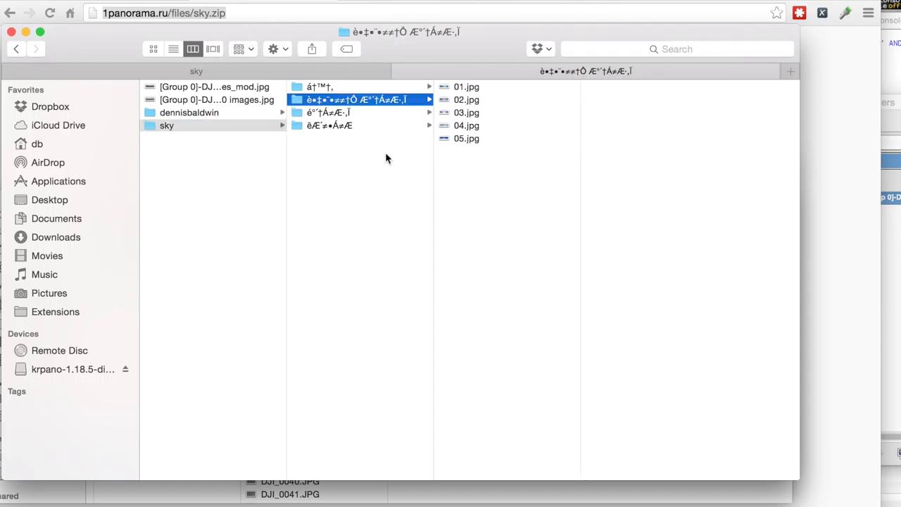
{"action": "left_click", "coordinate": [472, 90]}
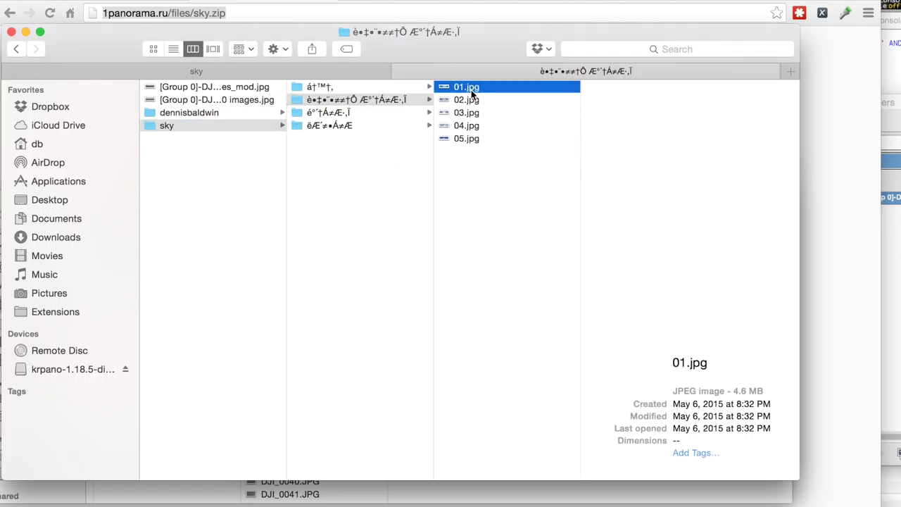
{"action": "key", "text": "Down"}
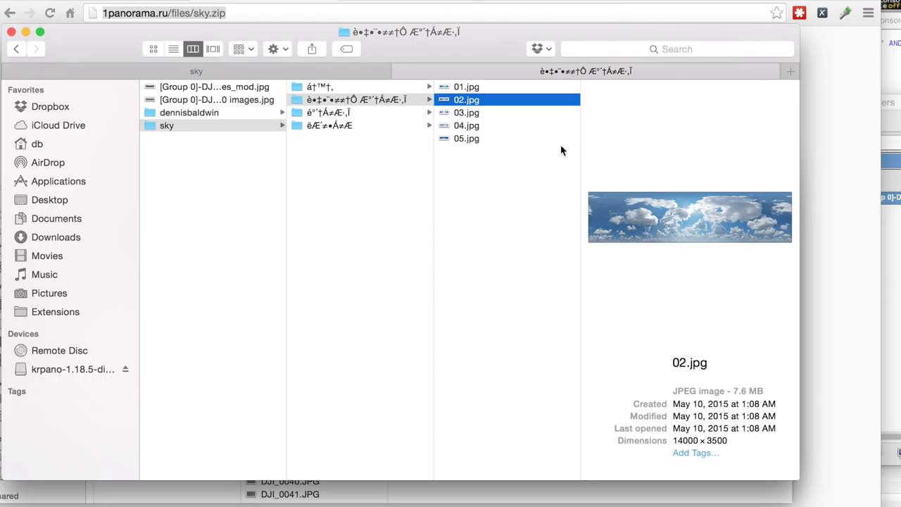
{"action": "right_click", "coordinate": [472, 98]}
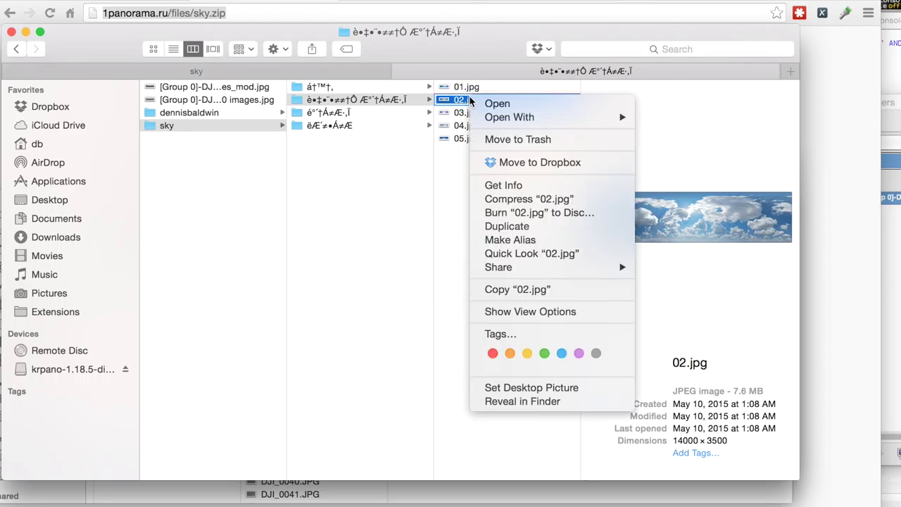
{"action": "mouse_move", "coordinate": [513, 118]}
{"action": "left_click", "coordinate": [694, 167]}
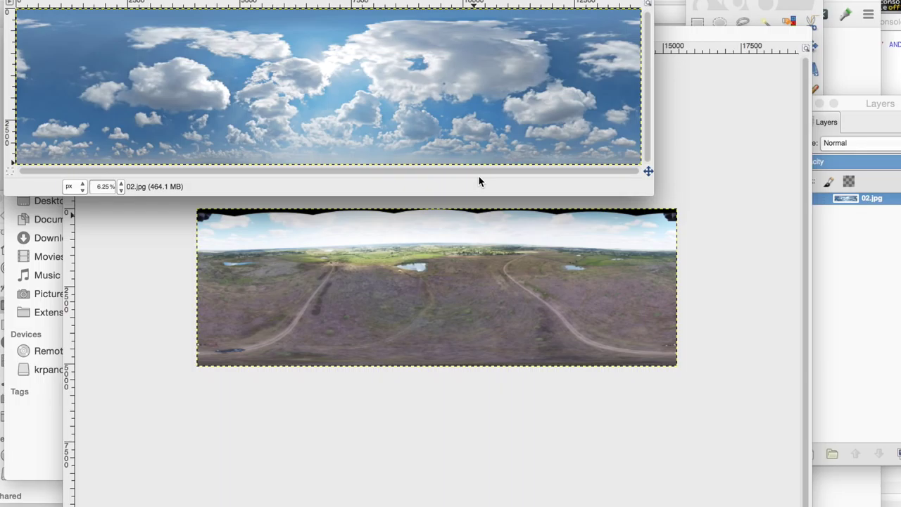
- Check the panorama's 15456 × 5074 canvas size in Canvas Size and cancel
{"action": "left_click", "coordinate": [720, 188]}
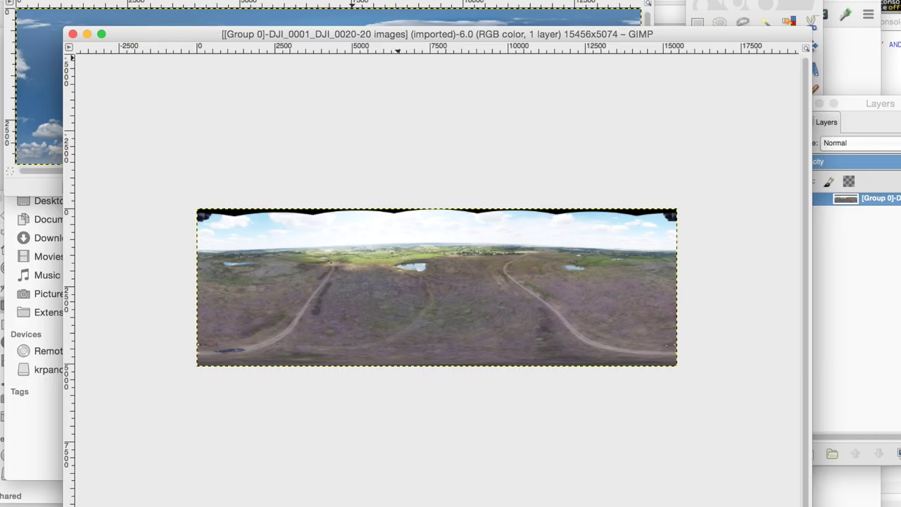
{"action": "left_click", "coordinate": [345, 0]}
{"action": "mouse_move", "coordinate": [215, 0]}
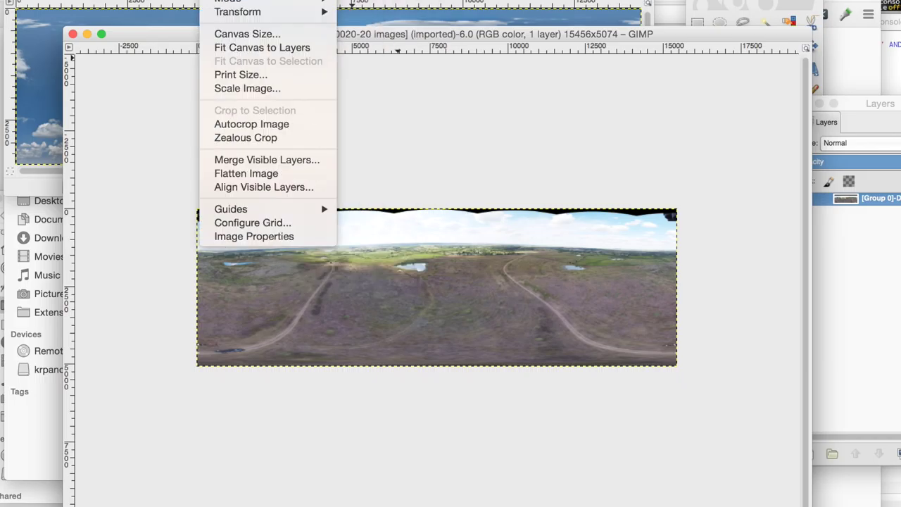
{"action": "left_click", "coordinate": [255, 36]}
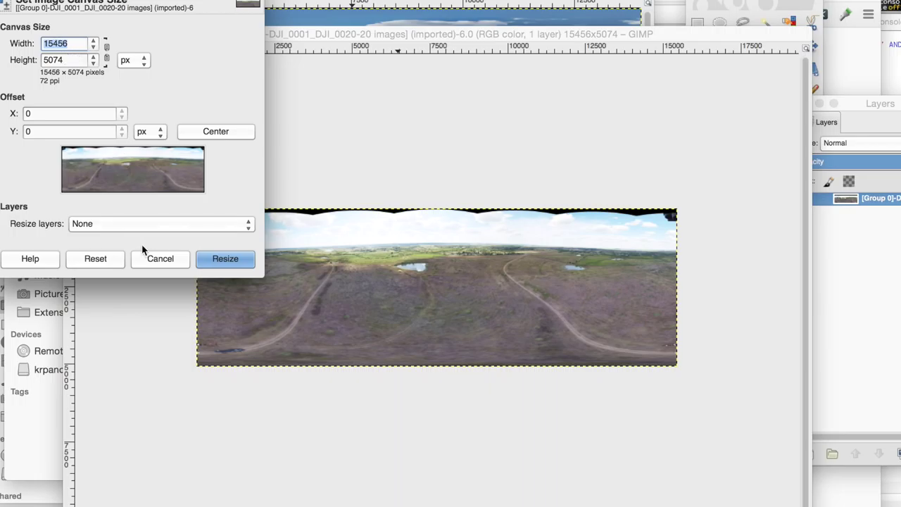
{"action": "left_click", "coordinate": [156, 259]}
- Bring the sky image 02.jpg window forward and move it lower and right
{"action": "left_click", "coordinate": [286, 4]}
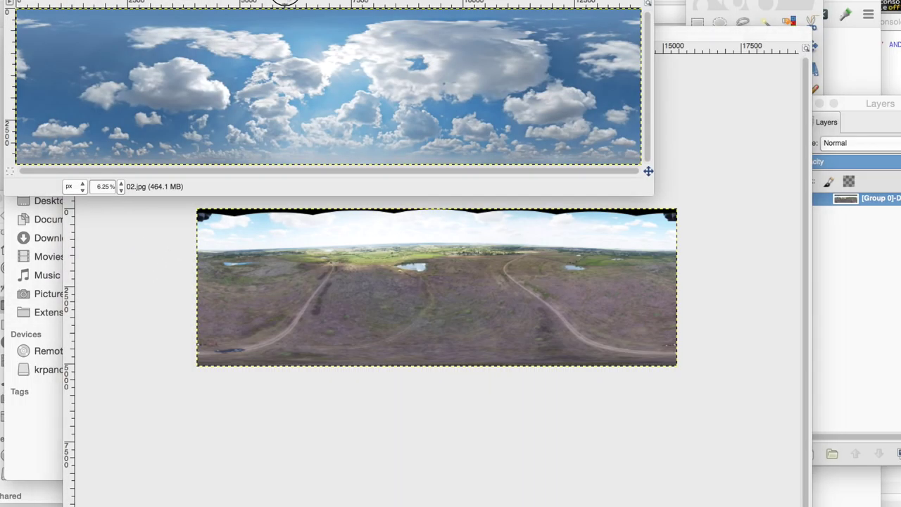
{"action": "left_click_drag", "start_coordinate": [286, 3], "coordinate": [308, 65]}
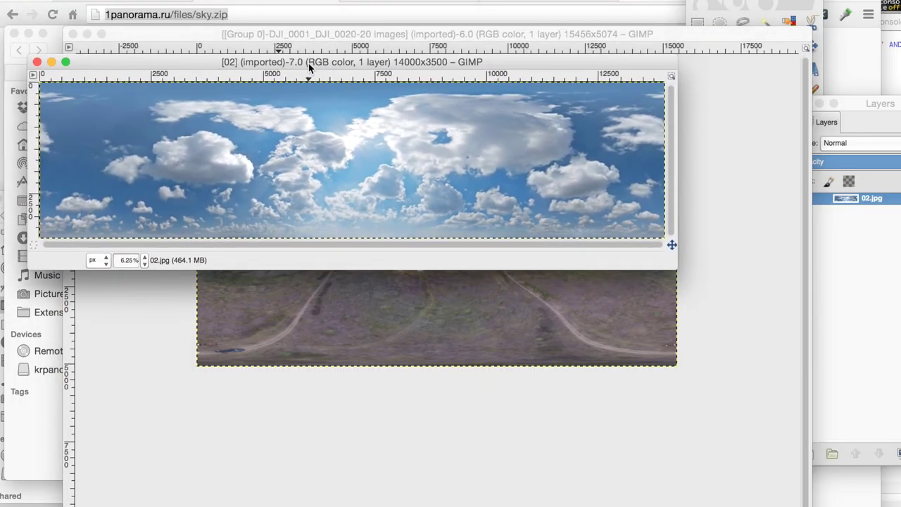
{"action": "left_click", "coordinate": [215, 0]}
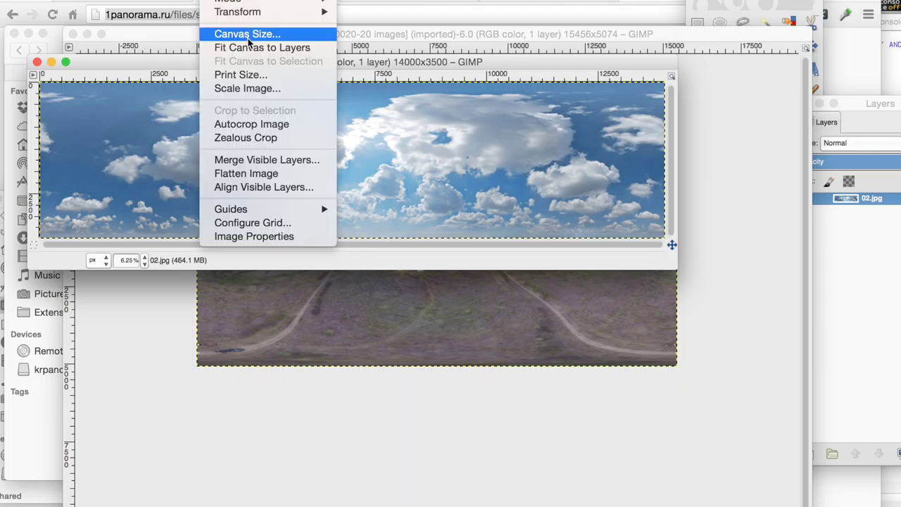
- Scale the sky image to 15456 × 3864 pixels, confirming the memory warning
{"action": "left_click", "coordinate": [250, 87]}
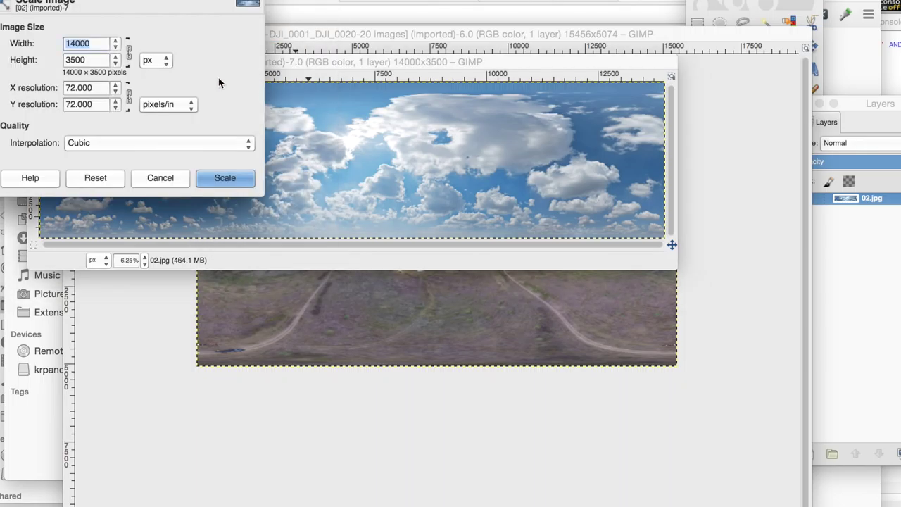
{"action": "type", "text": "15456"}
{"action": "left_click", "coordinate": [102, 60]}
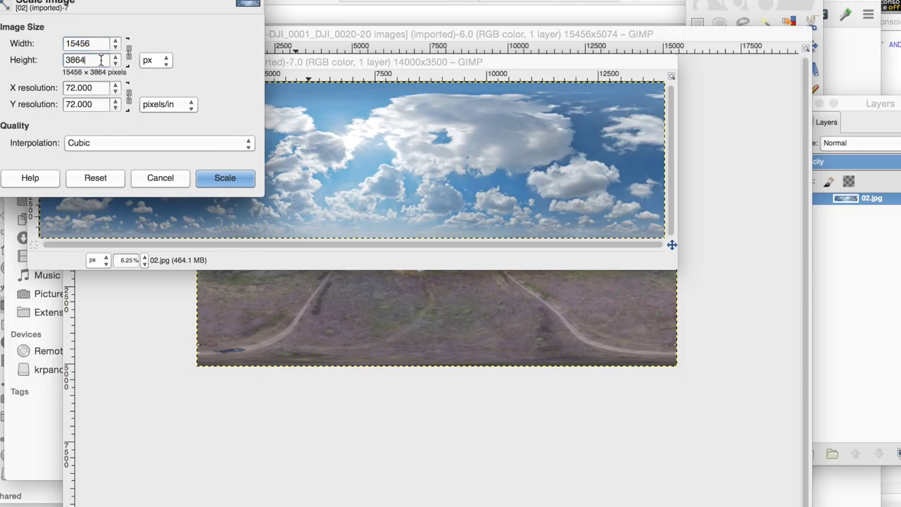
{"action": "left_click", "coordinate": [224, 183]}
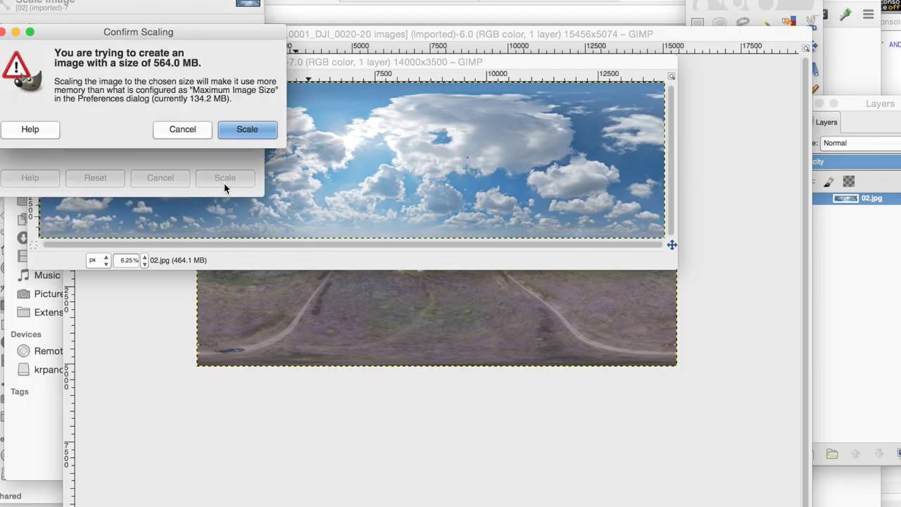
{"action": "left_click", "coordinate": [242, 130]}
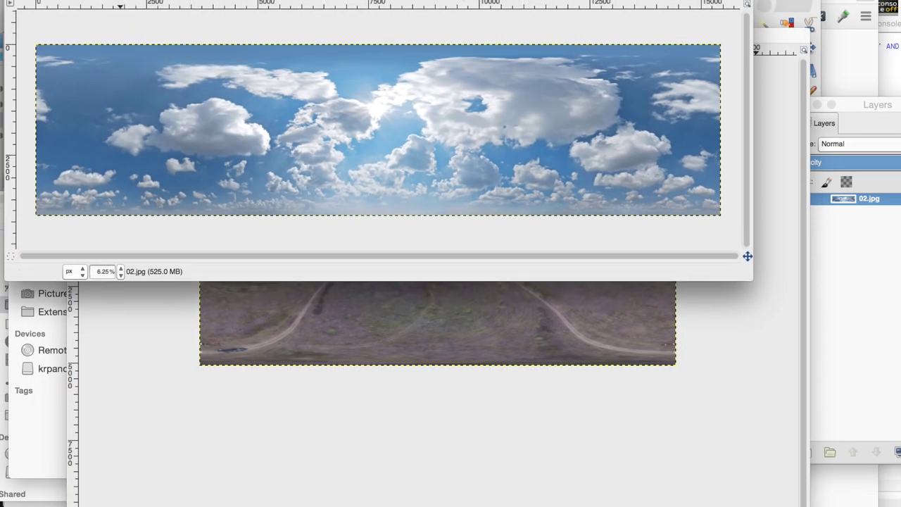
{"action": "left_click", "coordinate": [119, 1]}
- Copy the scaled sky and paste it into the drone panorama image
{"action": "left_click", "coordinate": [138, 65]}
{"action": "left_click", "coordinate": [750, 356]}
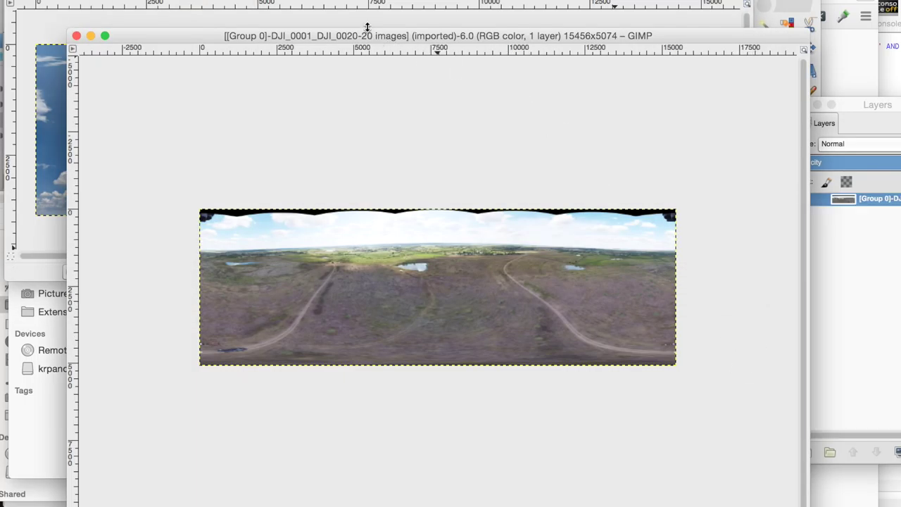
{"action": "left_click_drag", "start_coordinate": [362, 35], "coordinate": [339, 19]}
{"action": "left_click", "coordinate": [120, 1]}
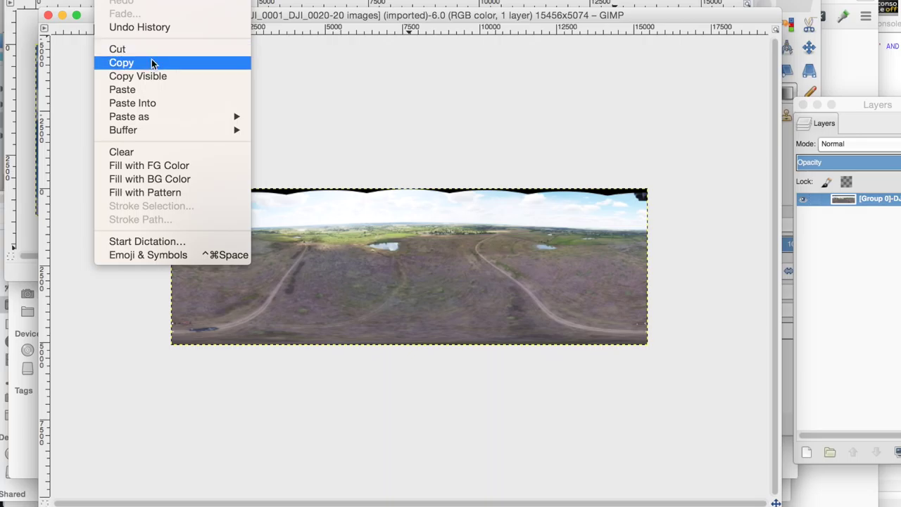
{"action": "left_click", "coordinate": [161, 87]}
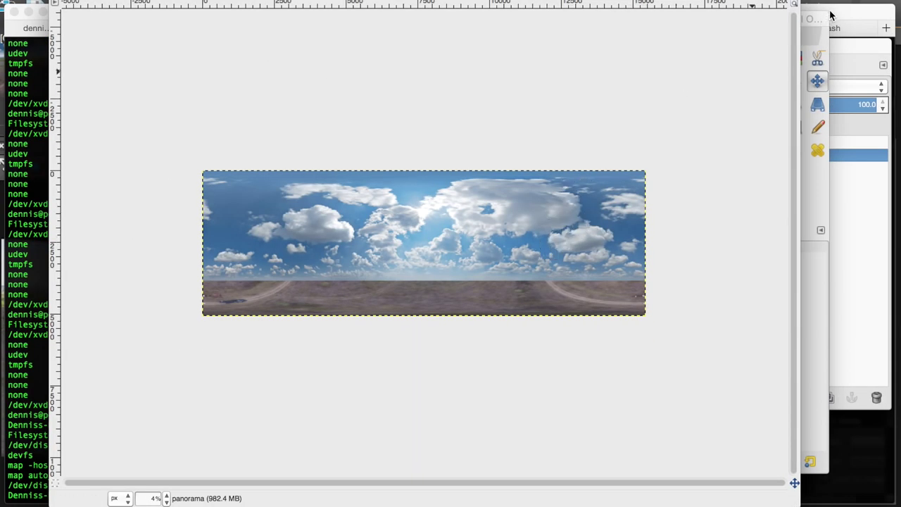
- Check the new sky layer above the panorama layer in the Layers dialog
{"action": "left_click", "coordinate": [849, 46]}
{"action": "left_click", "coordinate": [789, 142]}
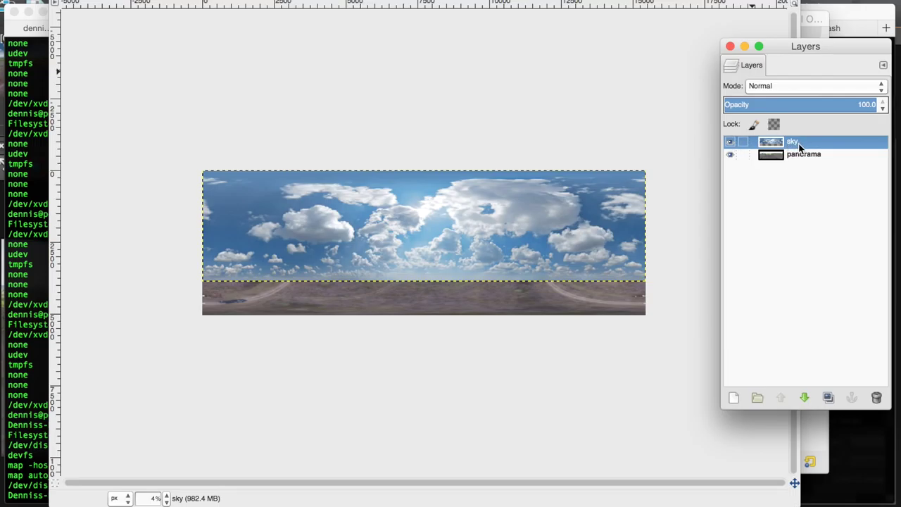
{"action": "left_click", "coordinate": [798, 156]}
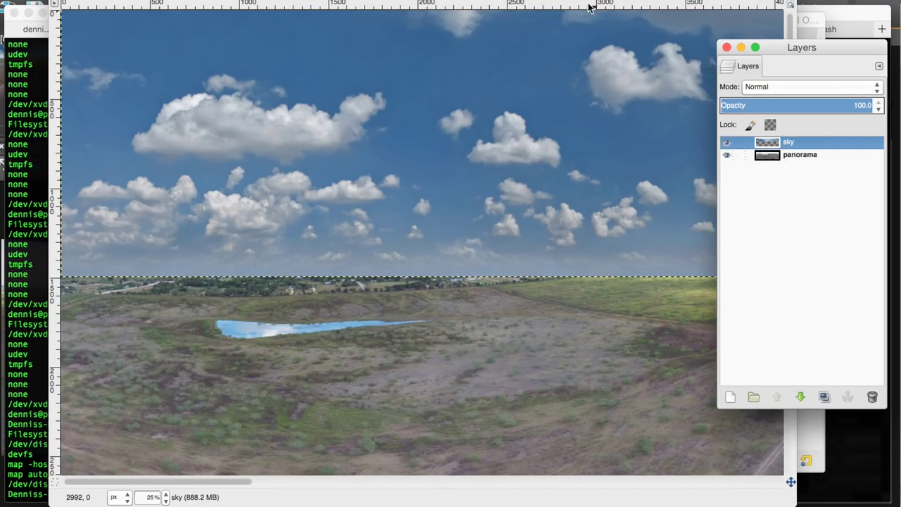
- Fit the whole panorama in the window with Shift+Ctrl+J
{"action": "left_click", "coordinate": [590, 7]}
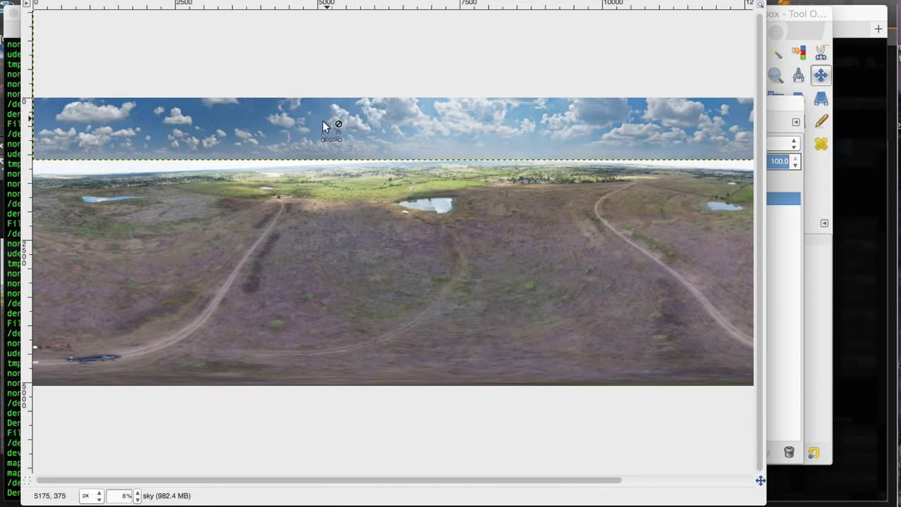
{"action": "key", "text": "shift+ctrl+j"}
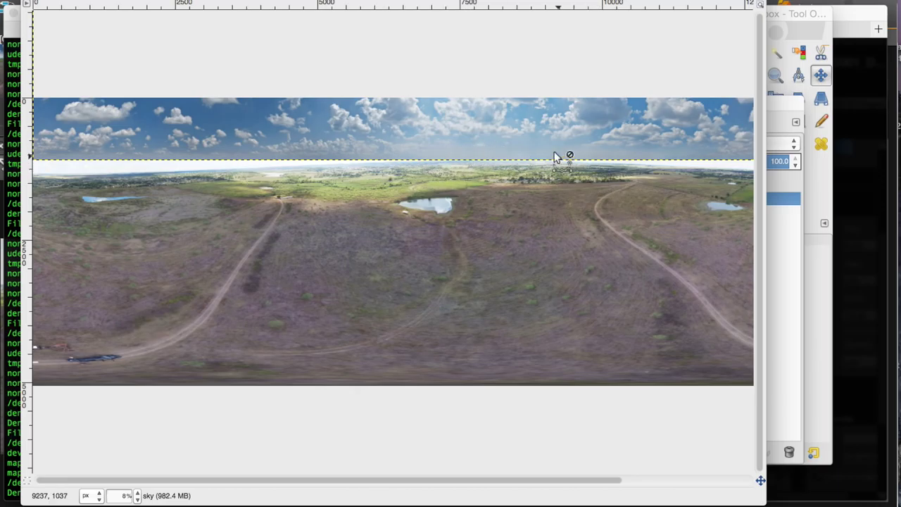
{"action": "left_click", "coordinate": [778, 111]}
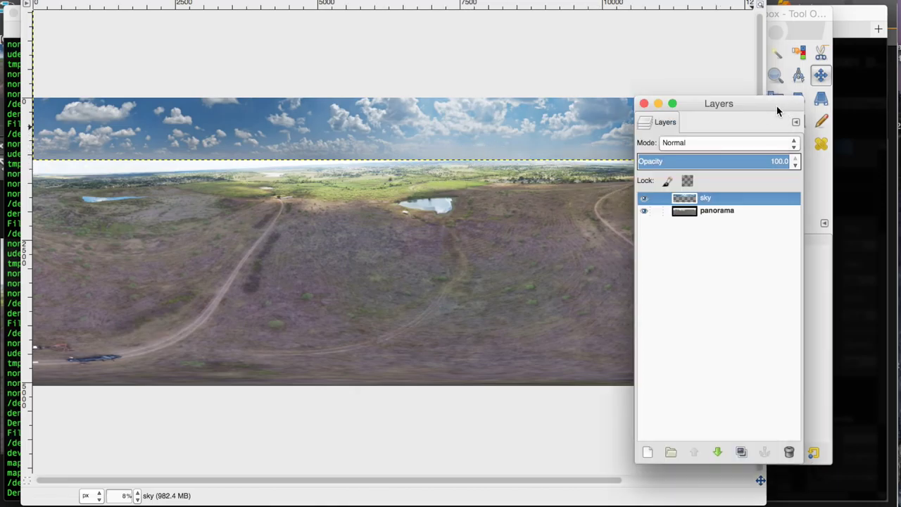
- Add a White (full opacity) mask to the sky layer and select the mask for editing
{"action": "right_click", "coordinate": [718, 206]}
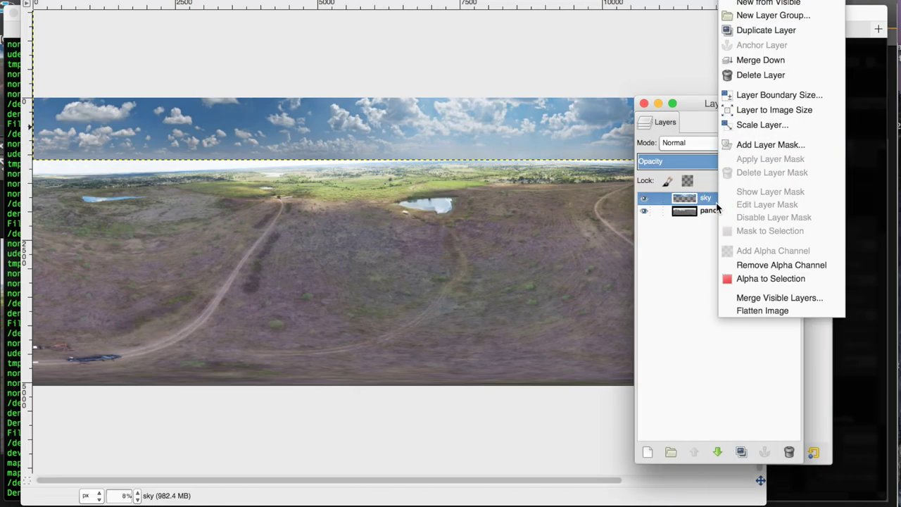
{"action": "left_click", "coordinate": [770, 145]}
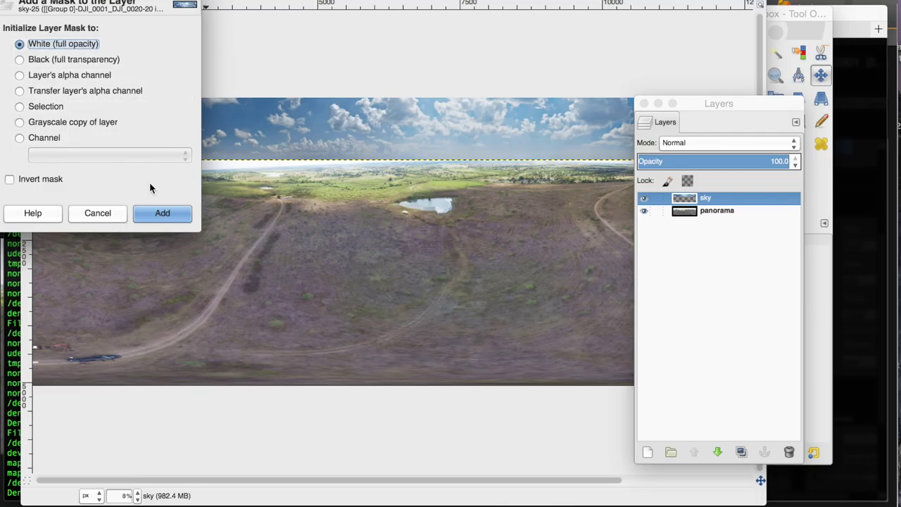
{"action": "left_click", "coordinate": [154, 213]}
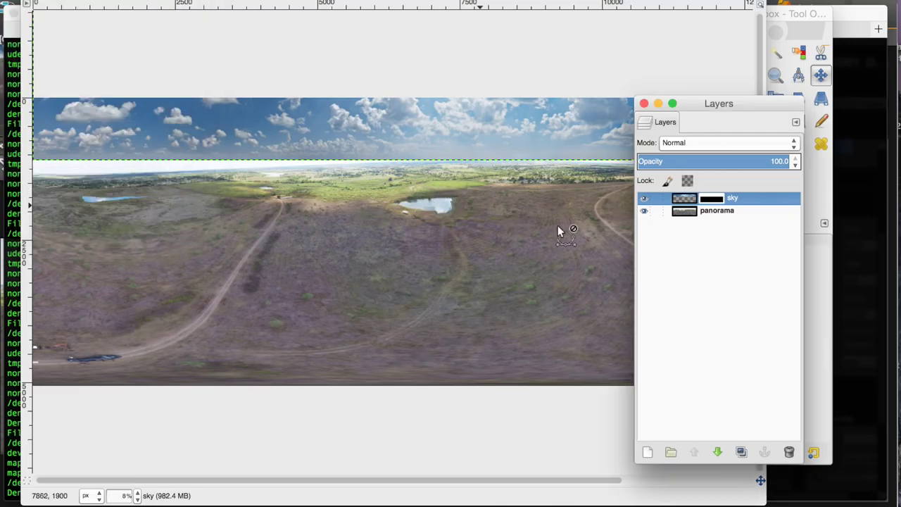
{"action": "left_click", "coordinate": [709, 200]}
{"action": "left_click", "coordinate": [714, 200]}
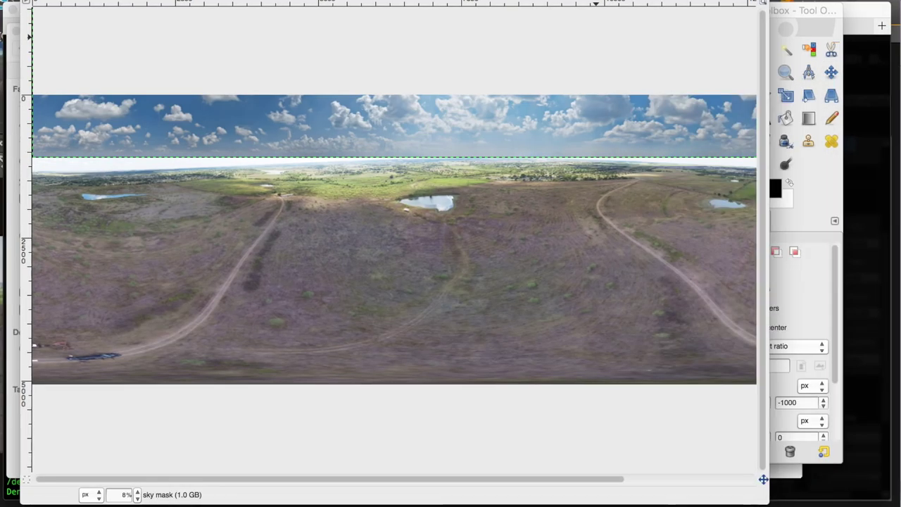
- Select the Blend tool and set its gradient to FG to Transparent
{"action": "left_click", "coordinate": [807, 15]}
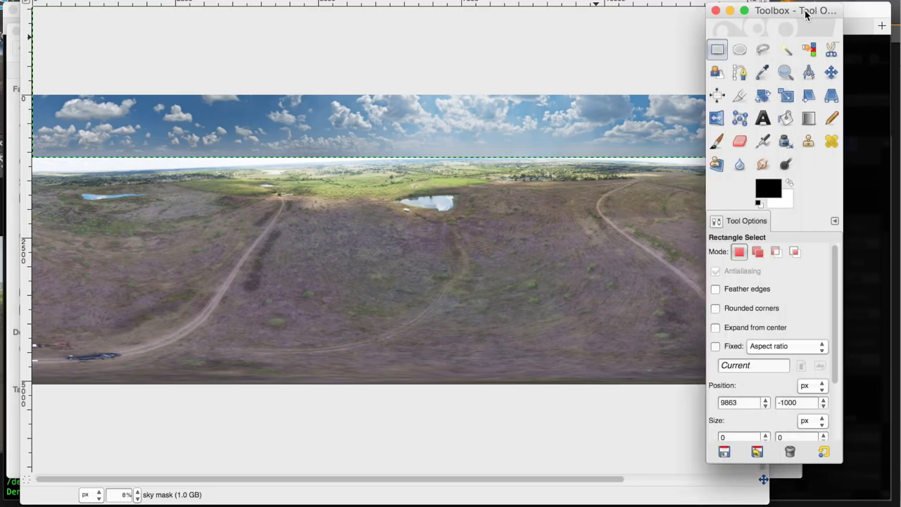
{"action": "left_click", "coordinate": [808, 120]}
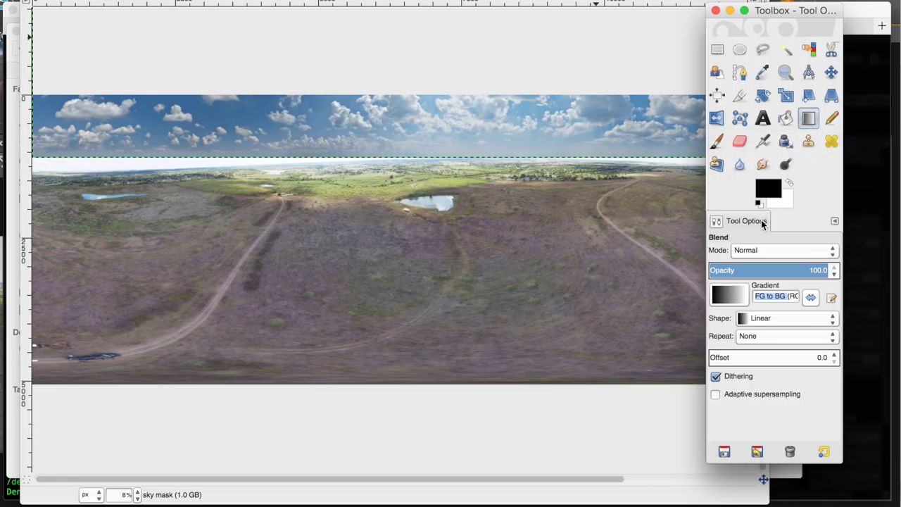
{"action": "left_click", "coordinate": [729, 296]}
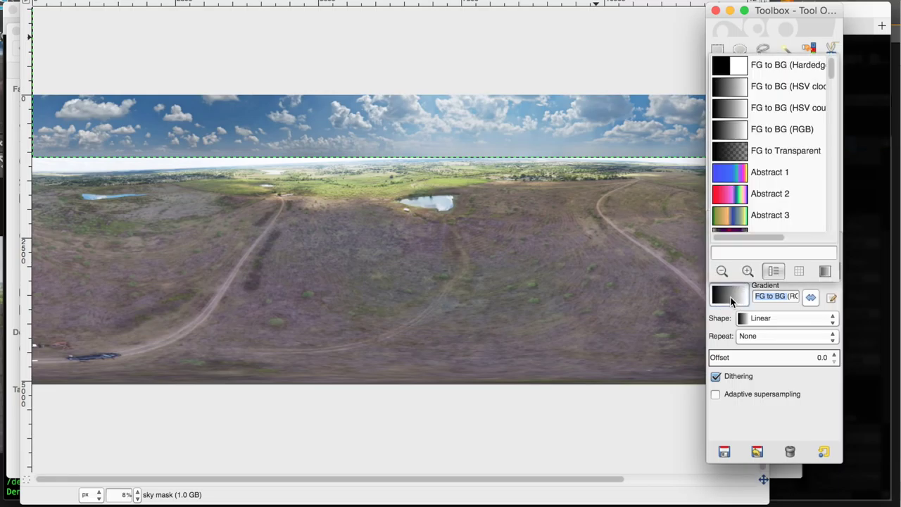
{"action": "left_click", "coordinate": [771, 156]}
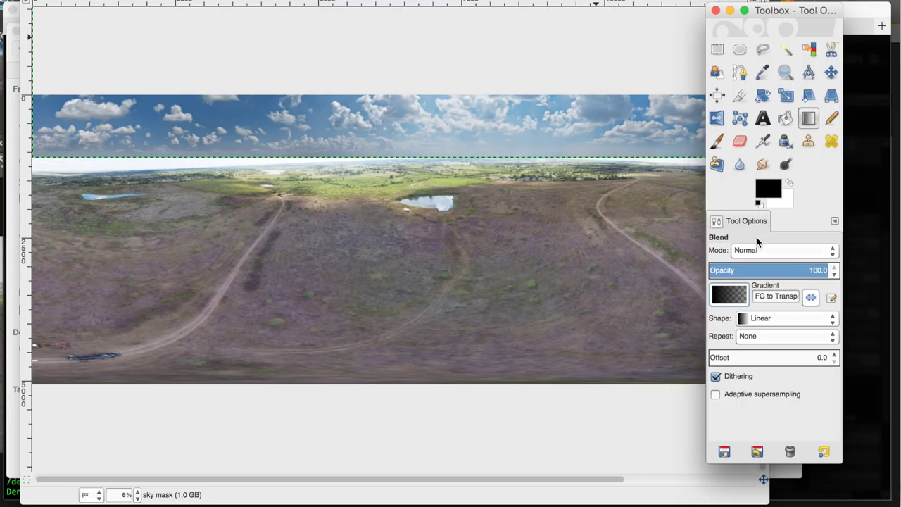
{"action": "left_click", "coordinate": [700, 176]}
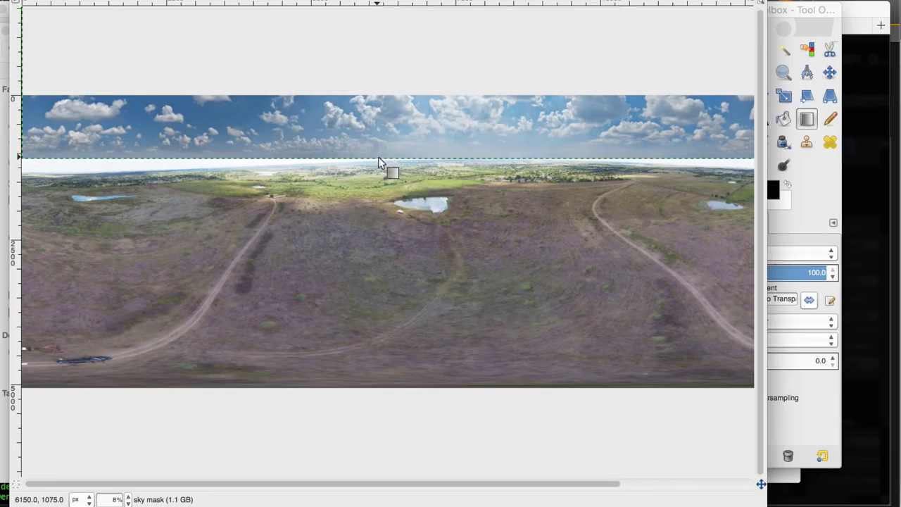
- Drag the gradient upward from the horizon on the sky layer mask
{"action": "left_click_drag", "start_coordinate": [379, 162], "coordinate": [373, 123]}
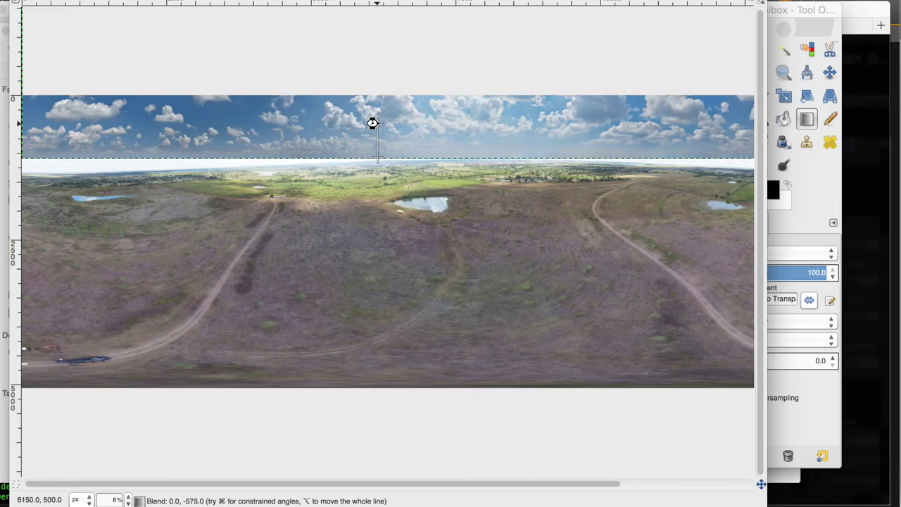
{"action": "left_click_drag", "start_coordinate": [373, 123], "coordinate": [373, 123]}
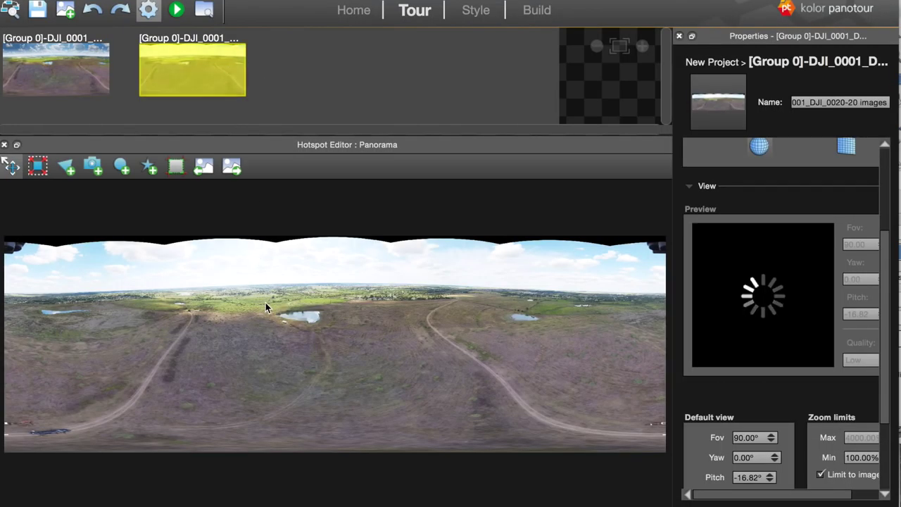
- Open the modified panorama in Panotour and rotate around the cloudy 360° view
{"action": "left_click_drag", "start_coordinate": [484, 317], "coordinate": [413, 308]}
{"action": "left_click", "coordinate": [77, 79]}
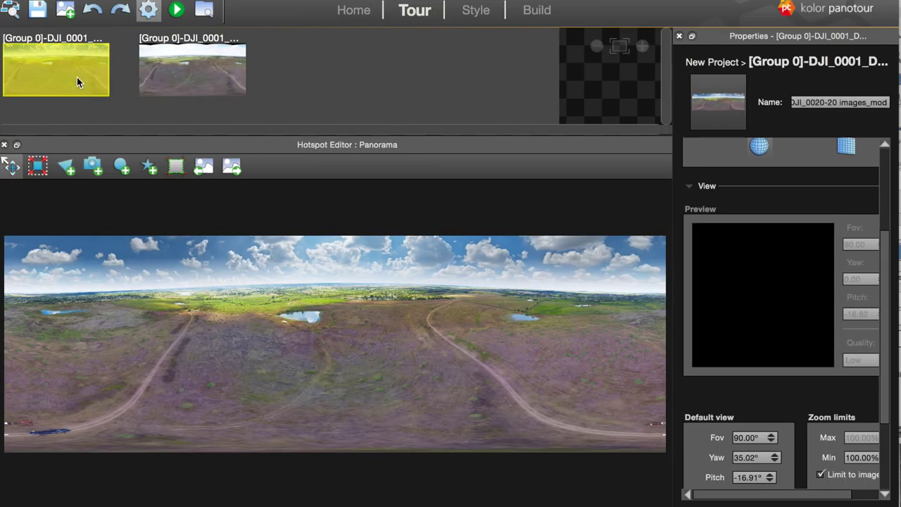
{"action": "left_click_drag", "start_coordinate": [250, 328], "coordinate": [380, 338]}
{"action": "left_click_drag", "start_coordinate": [420, 293], "coordinate": [304, 393]}
{"action": "left_click_drag", "start_coordinate": [366, 372], "coordinate": [452, 342]}
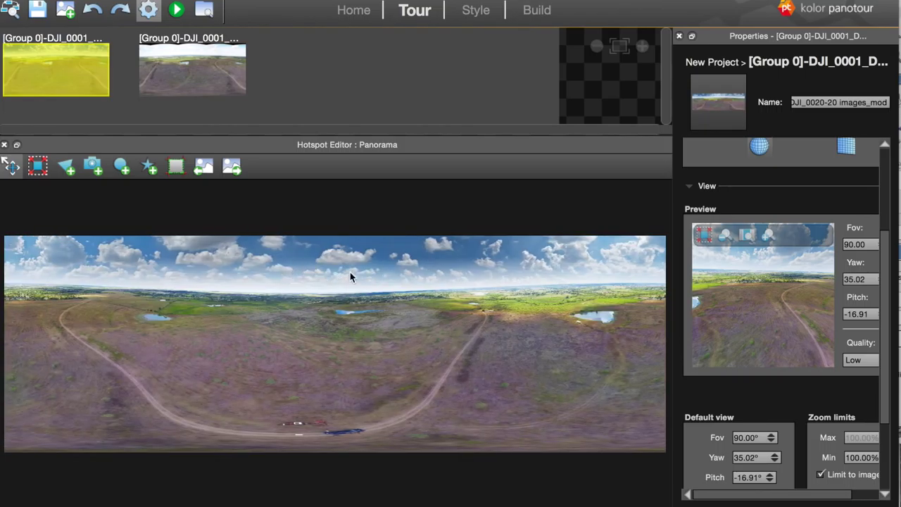
{"action": "left_click_drag", "start_coordinate": [335, 277], "coordinate": [432, 345]}
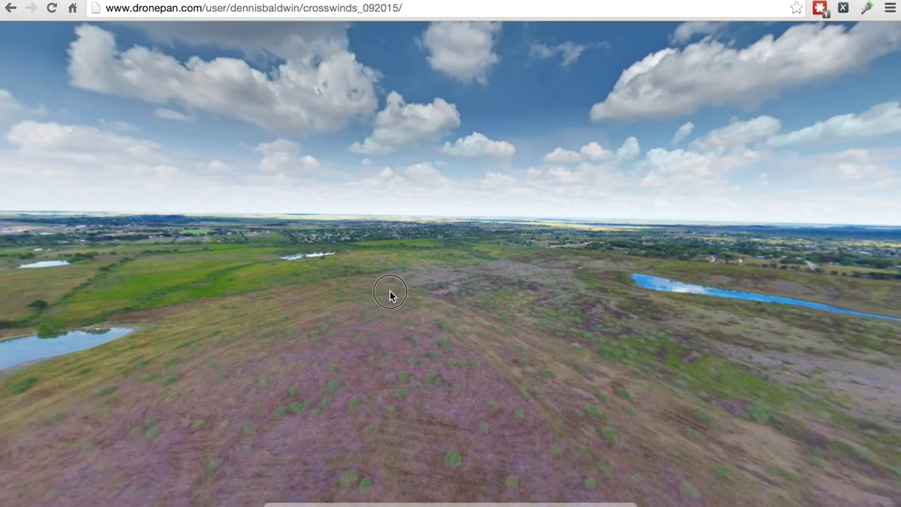
{"action": "left_click_drag", "start_coordinate": [390, 294], "coordinate": [492, 94]}
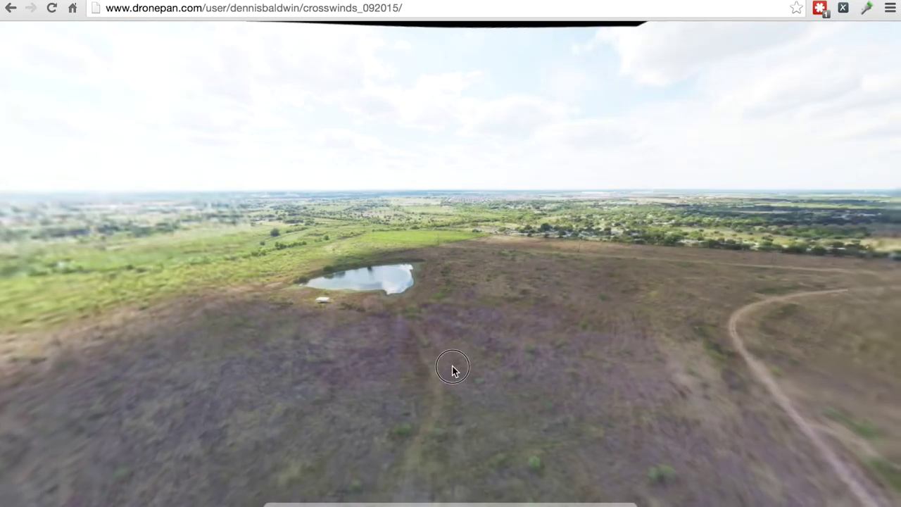
{"action": "left_click_drag", "start_coordinate": [454, 370], "coordinate": [513, 225]}
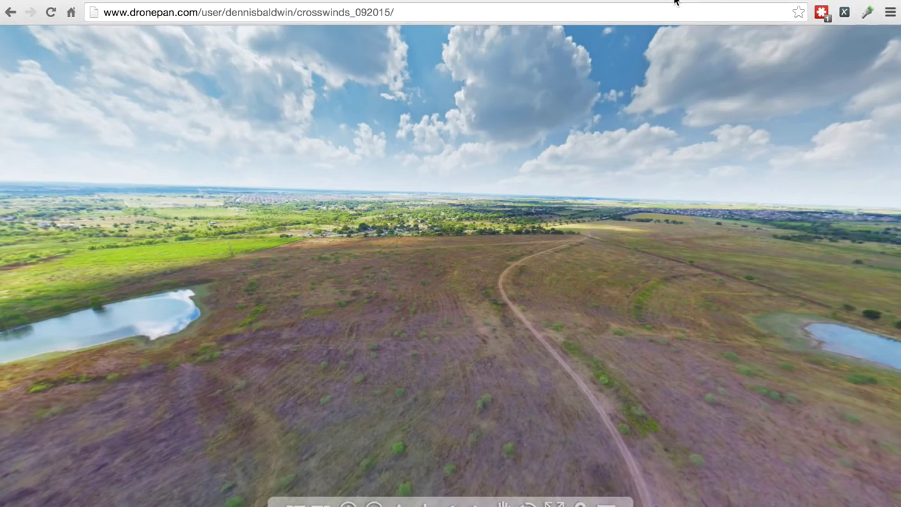
{"action": "left_click_drag", "start_coordinate": [462, 320], "coordinate": [494, 318]}
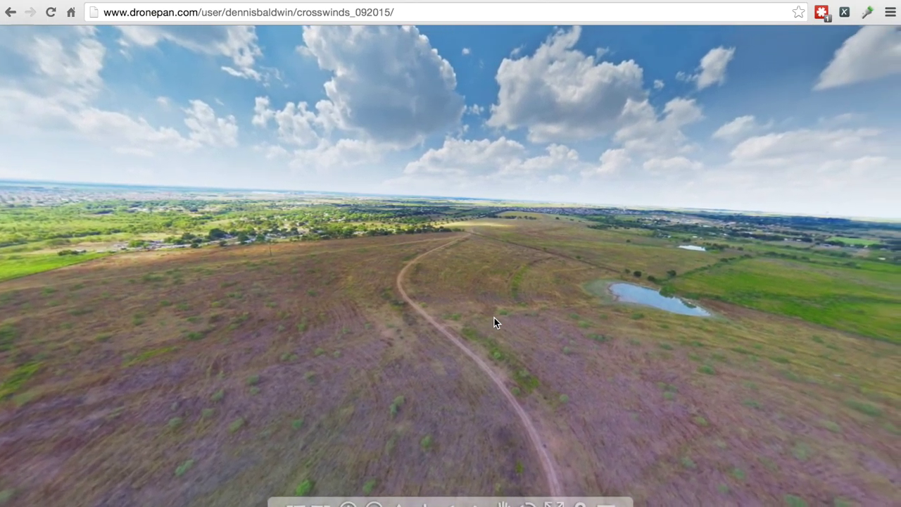
{"action": "left_click_drag", "start_coordinate": [494, 320], "coordinate": [530, 323]}
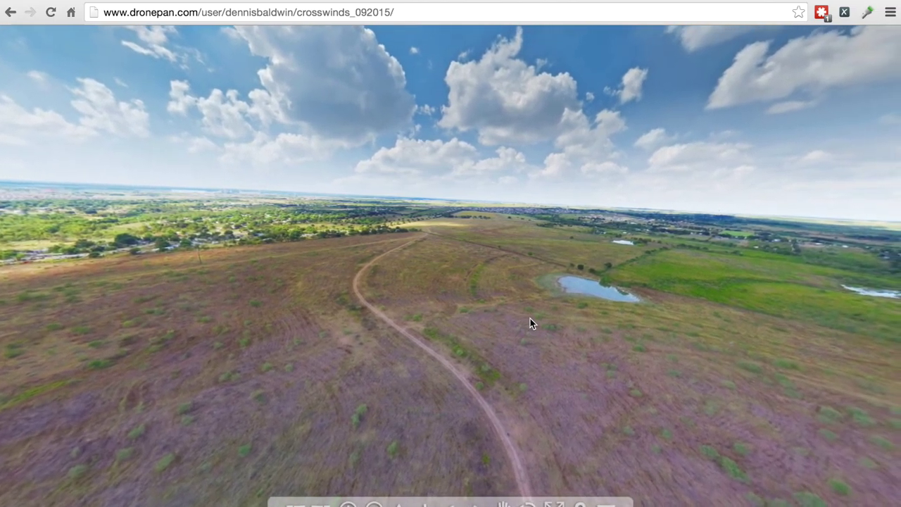